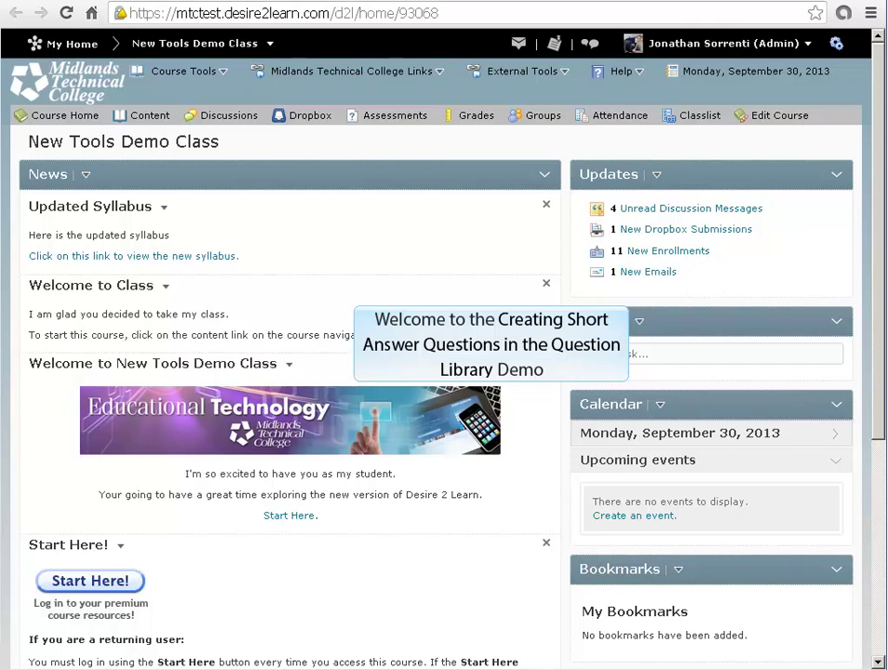
# Step: Switch the New Tools Demo Class home page to full-screen view
pyautogui.press('F11')
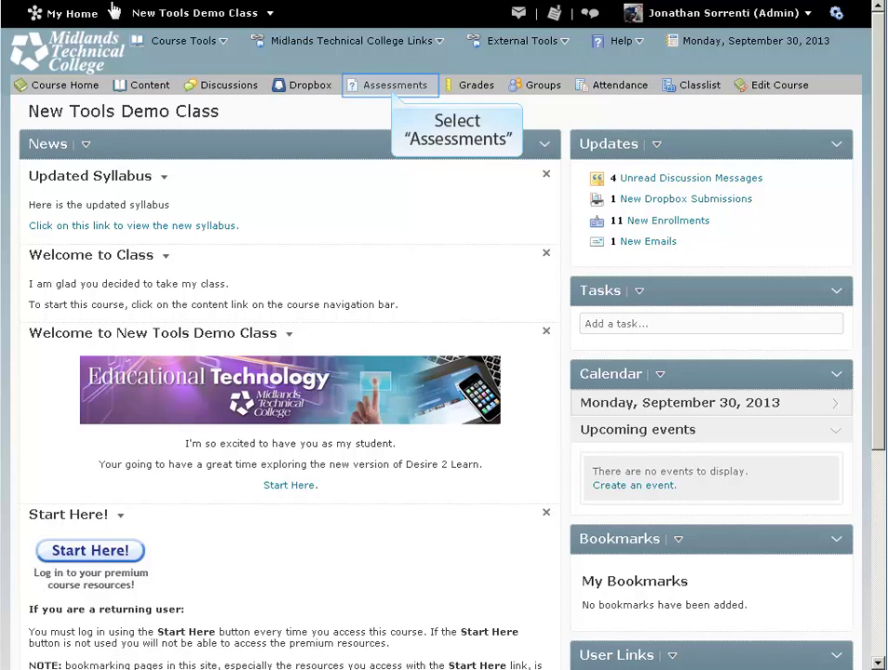
# Step: Open the Question Library under Assessments and scroll down to the Chapter 3 section
pyautogui.click(395, 95)
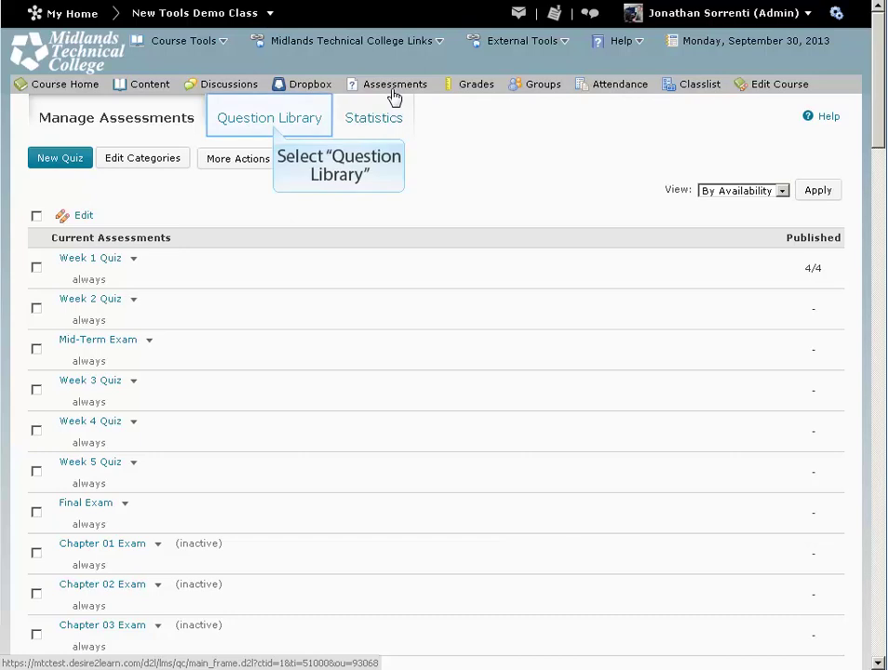
pyautogui.click(276, 131)
pyautogui.scroll(-5, 876, 580)
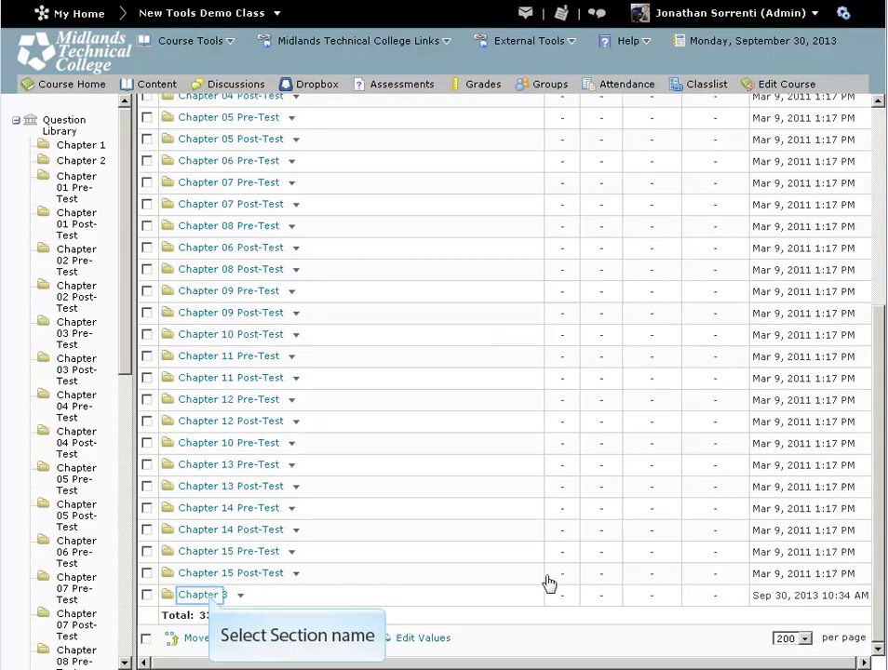
# Step: Open the Chapter 3 section and show the New question-type menu
pyautogui.click(210, 598)
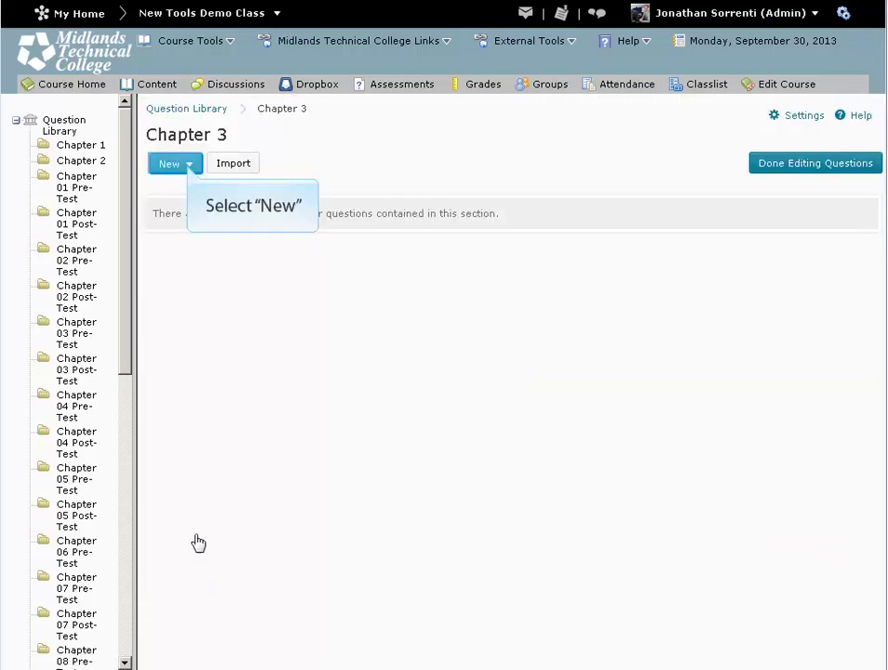
pyautogui.click(187, 167)
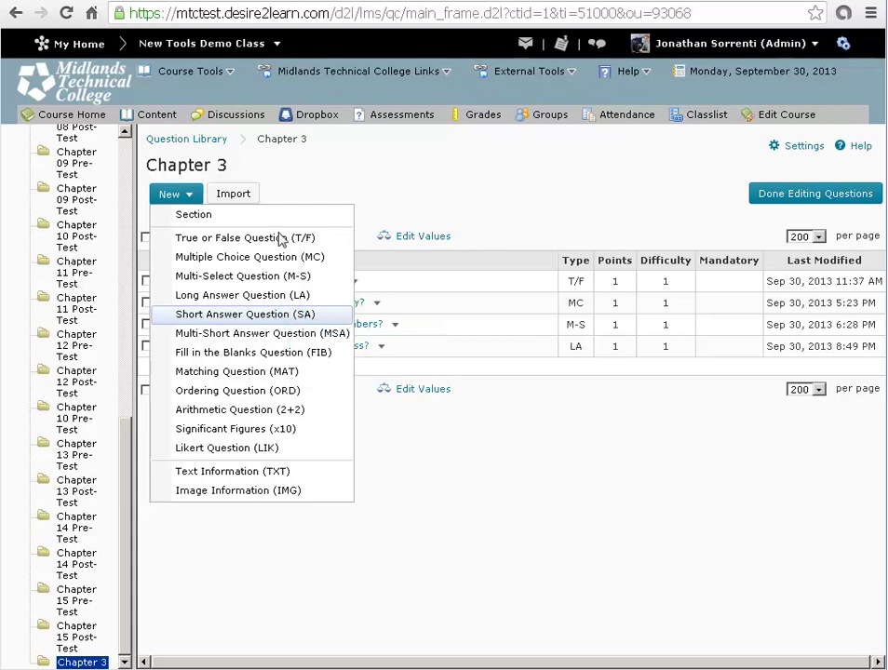
# Step: Create a new Short Answer (SA) question, keeping the default 1 point
pyautogui.click(292, 317)
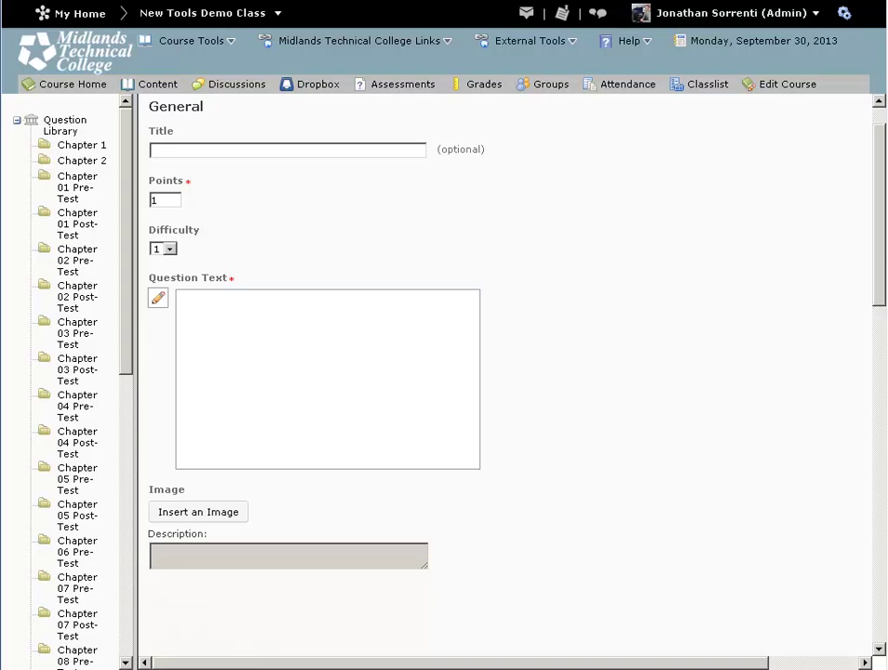
pyautogui.click(165, 200)
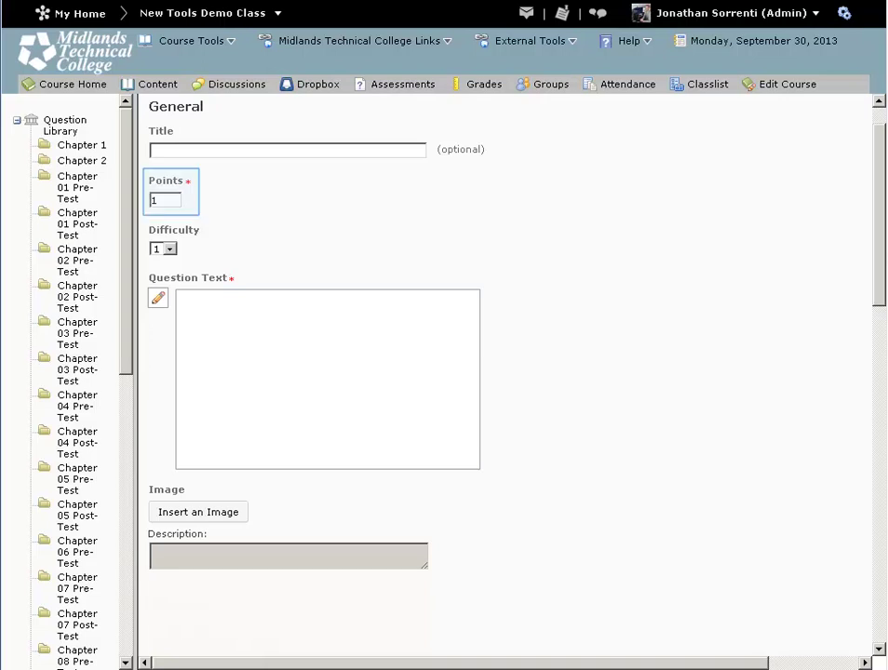
pyautogui.press('Tab')
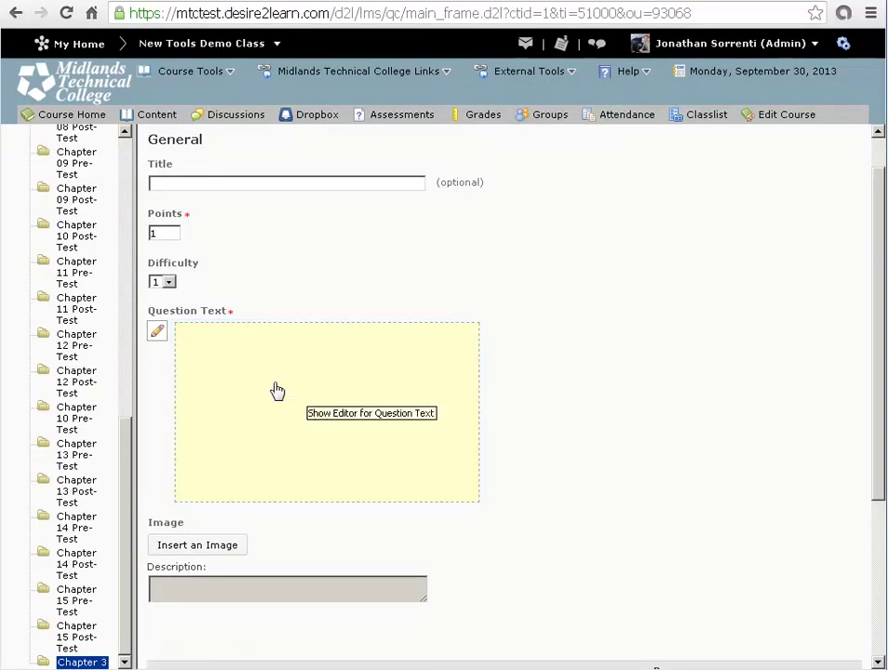
# Step: Enter the question text 'I teach at ___ Technical College. I use D_L.'
pyautogui.click(277, 391)
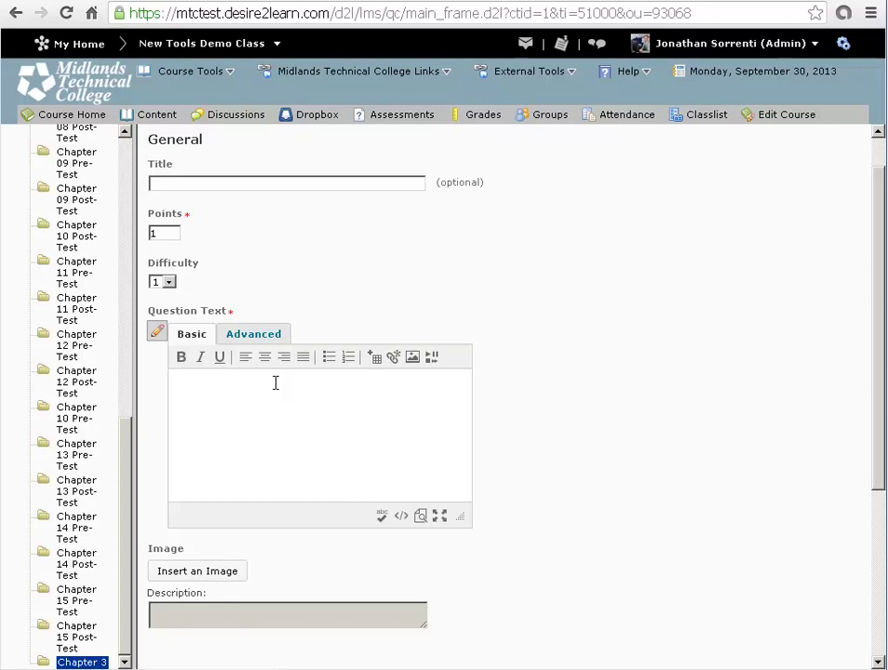
pyautogui.write('I teach at ___ Technical College. I use D_')
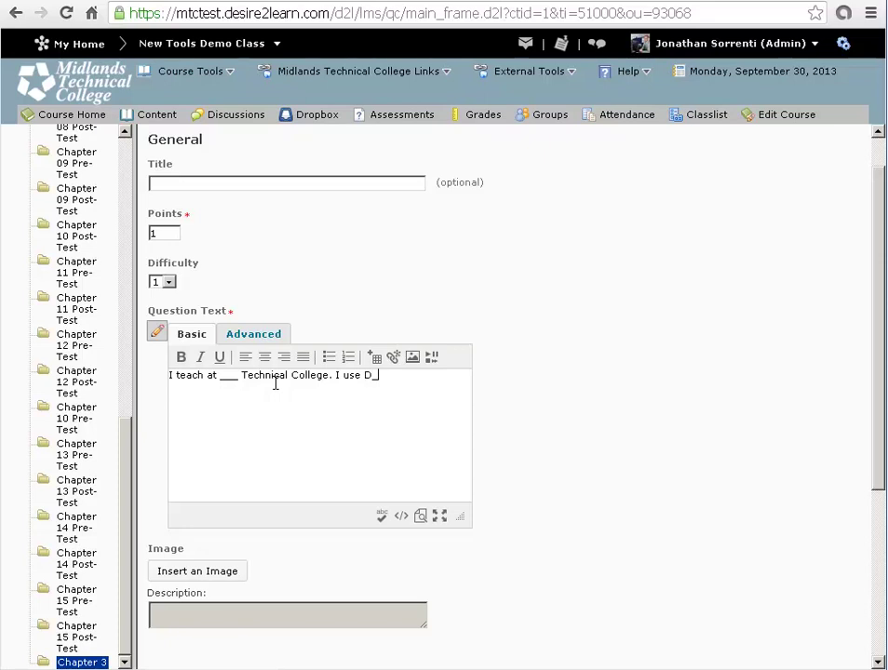
pyautogui.write('L')
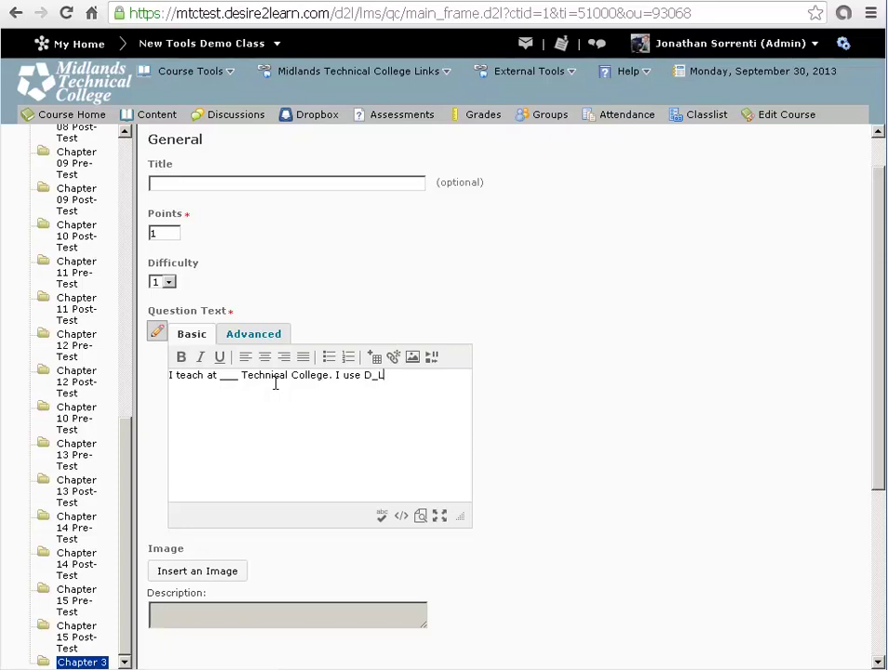
pyautogui.write('.')
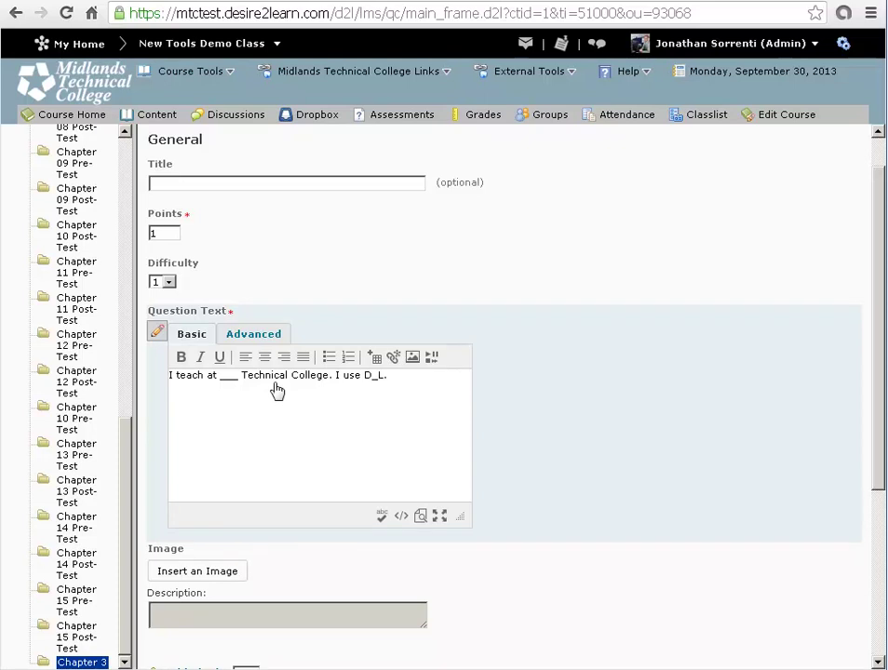
pyautogui.press('Tab')
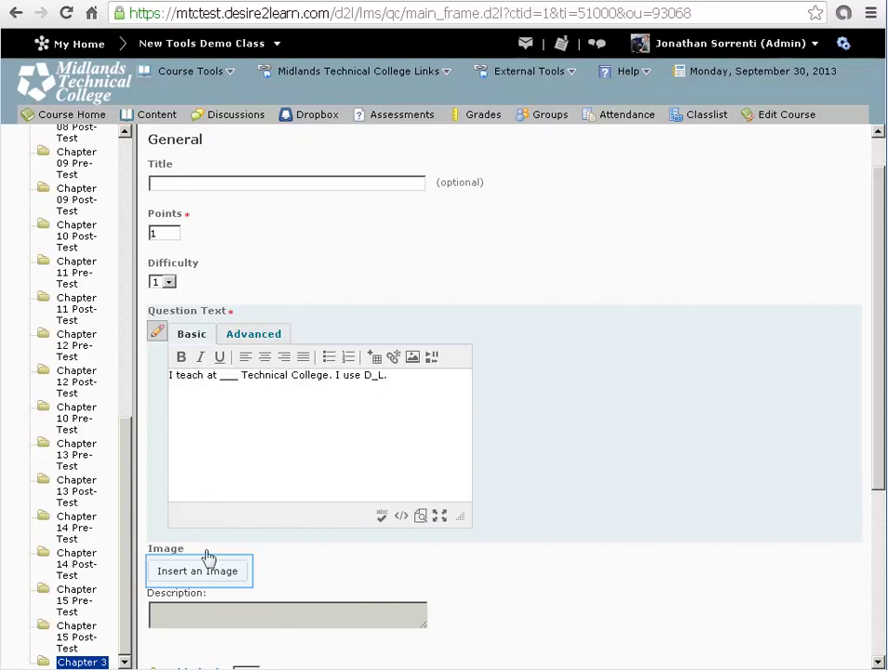
# Step: Scroll down to the Add Blank option and the Blank #1 answer table
pyautogui.click(207, 582)
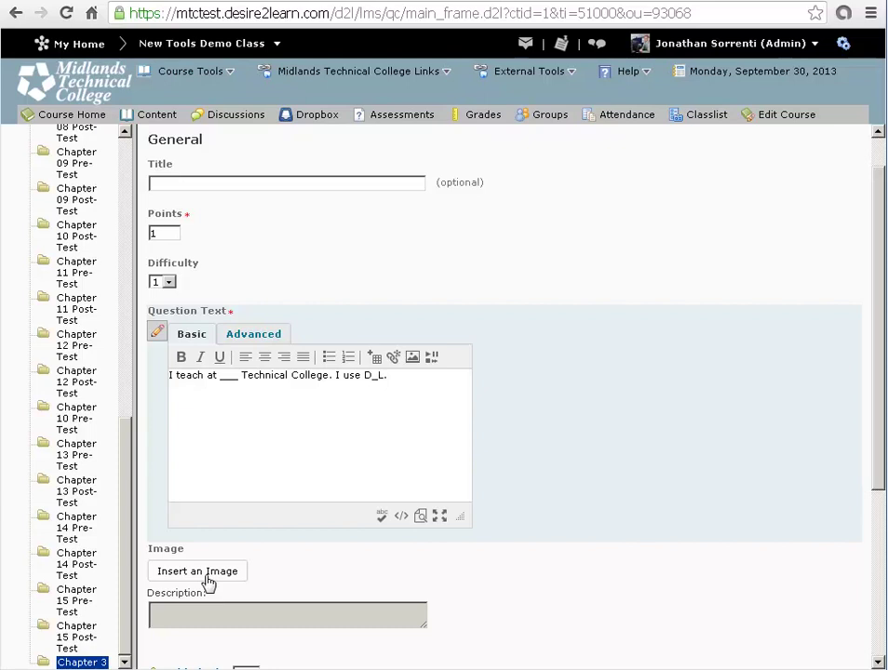
pyautogui.click(878, 628)
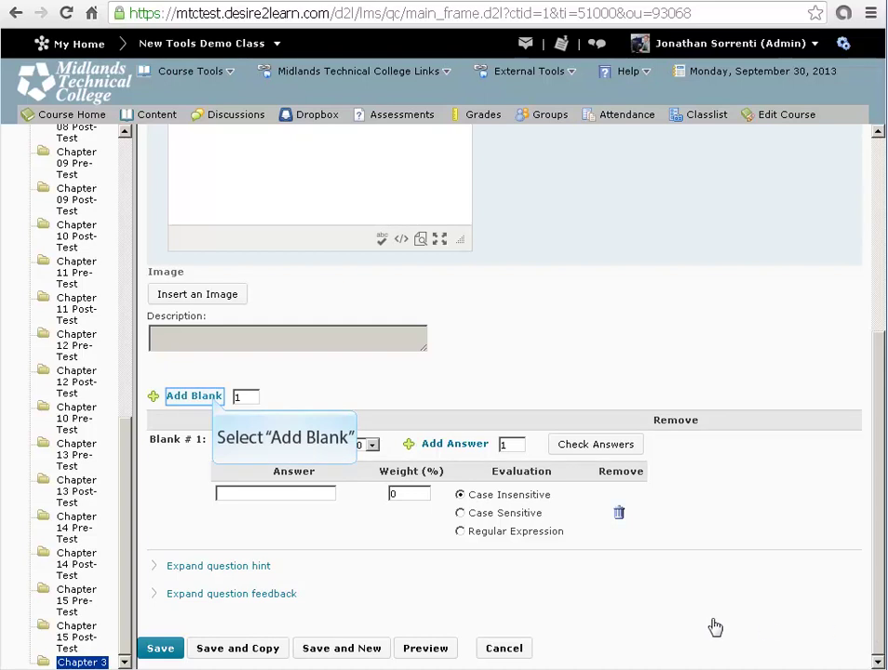
# Step: Add Blank #2 and size both blanks to 1 row by 20 columns
pyautogui.click(194, 396)
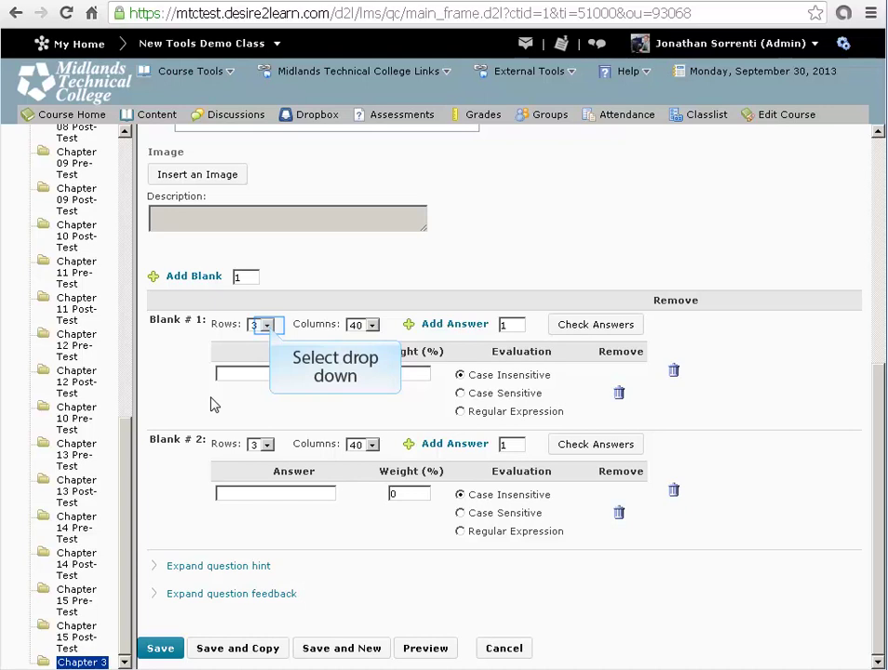
pyautogui.click(267, 325)
pyautogui.click(254, 339)
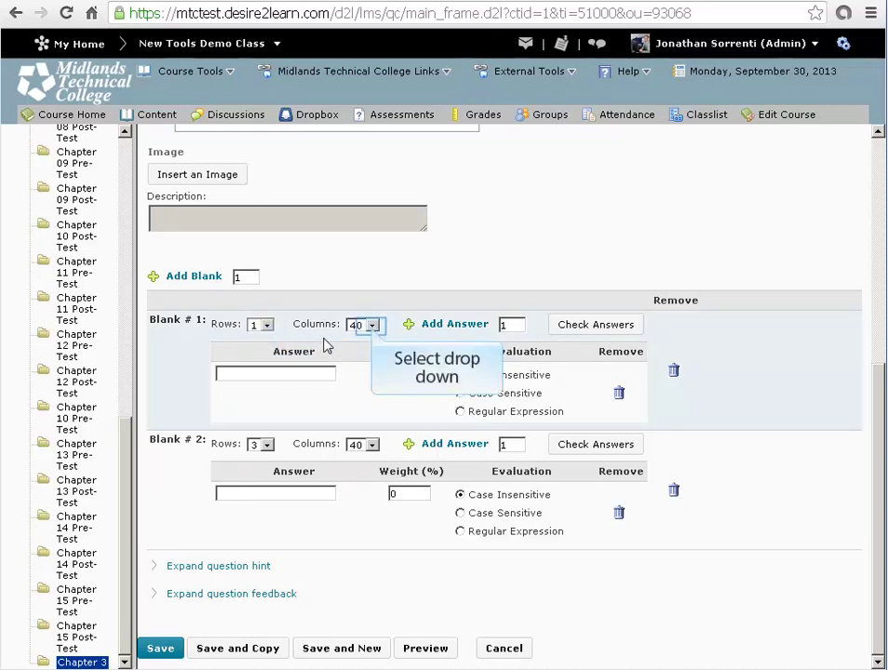
pyautogui.click(373, 326)
pyautogui.click(356, 337)
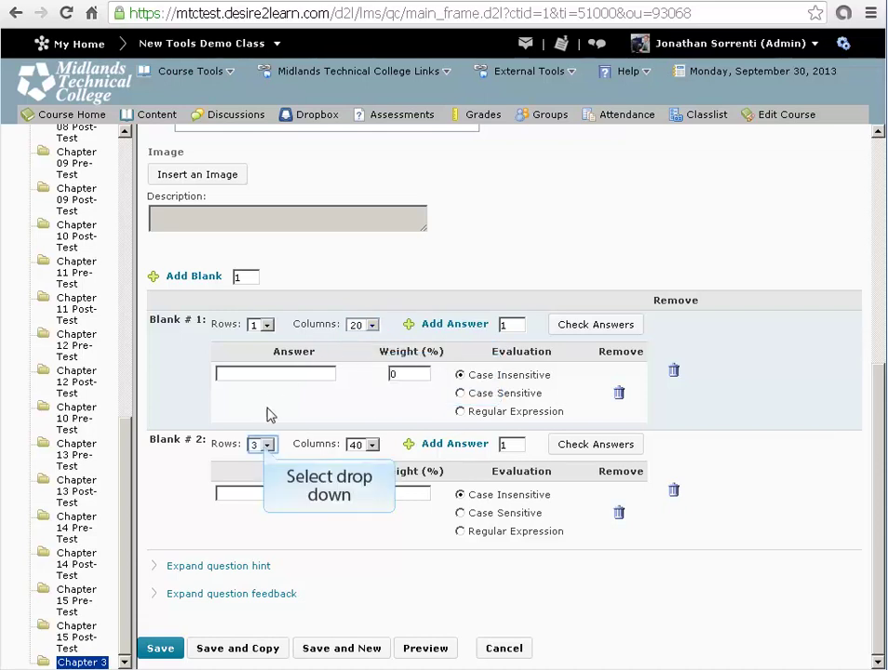
pyautogui.click(267, 445)
pyautogui.click(254, 456)
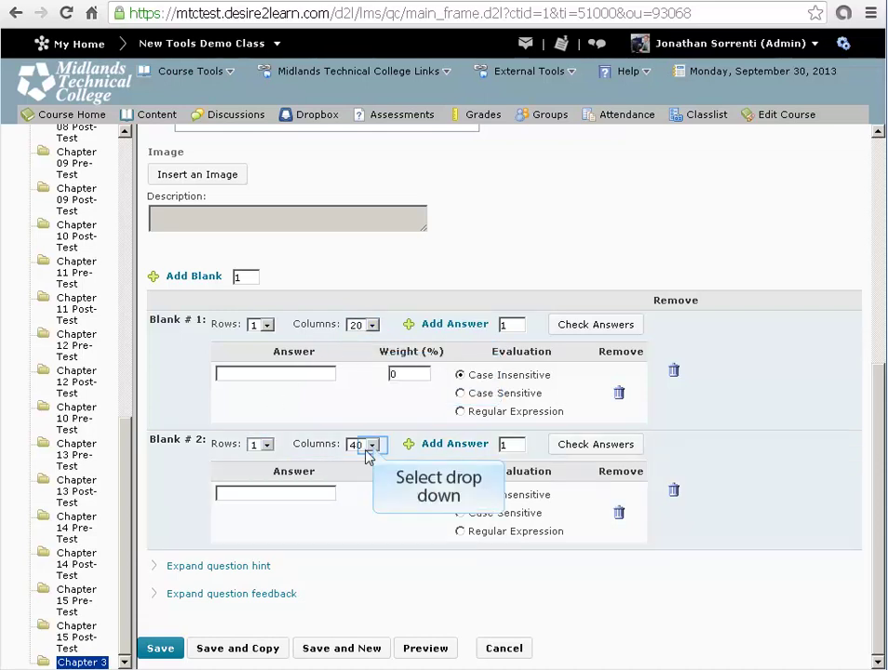
pyautogui.click(369, 450)
pyautogui.click(368, 456)
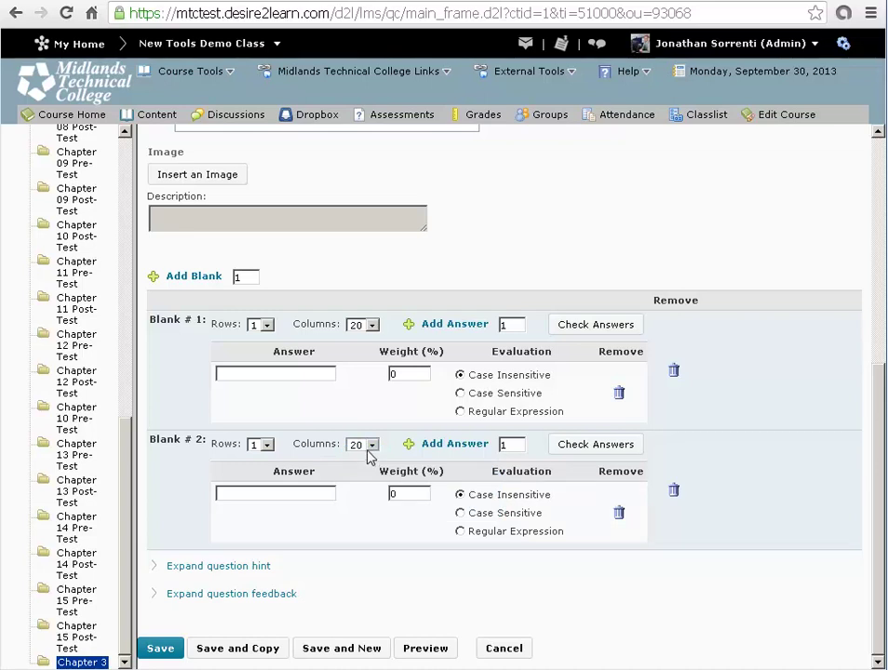
# Step: Enter 'Midlands' and 'Midland's' as Blank #1's two accepted answers
pyautogui.click(267, 374)
pyautogui.write('Midlands')
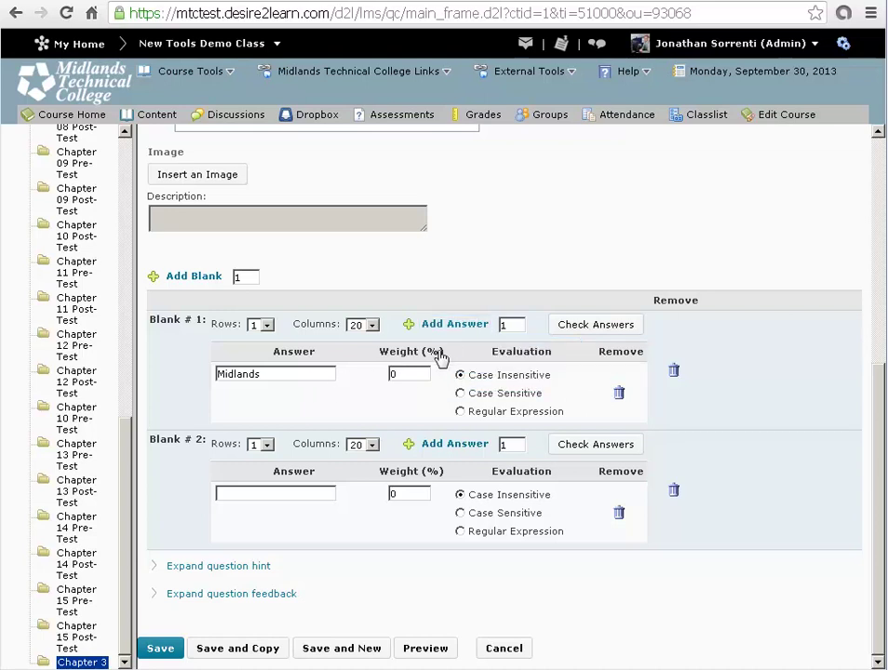
pyautogui.click(454, 326)
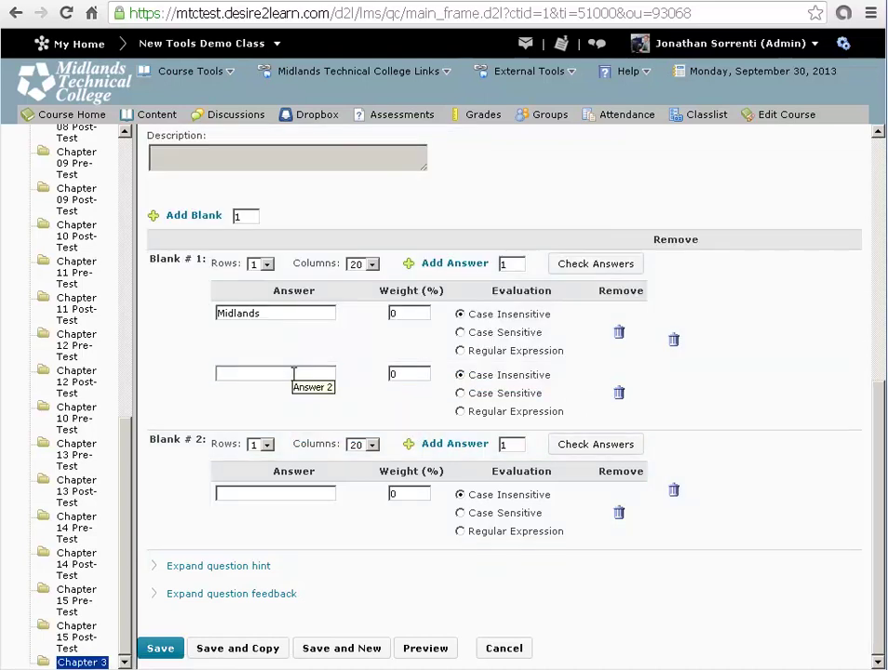
pyautogui.click(293, 372)
pyautogui.write('Mi')
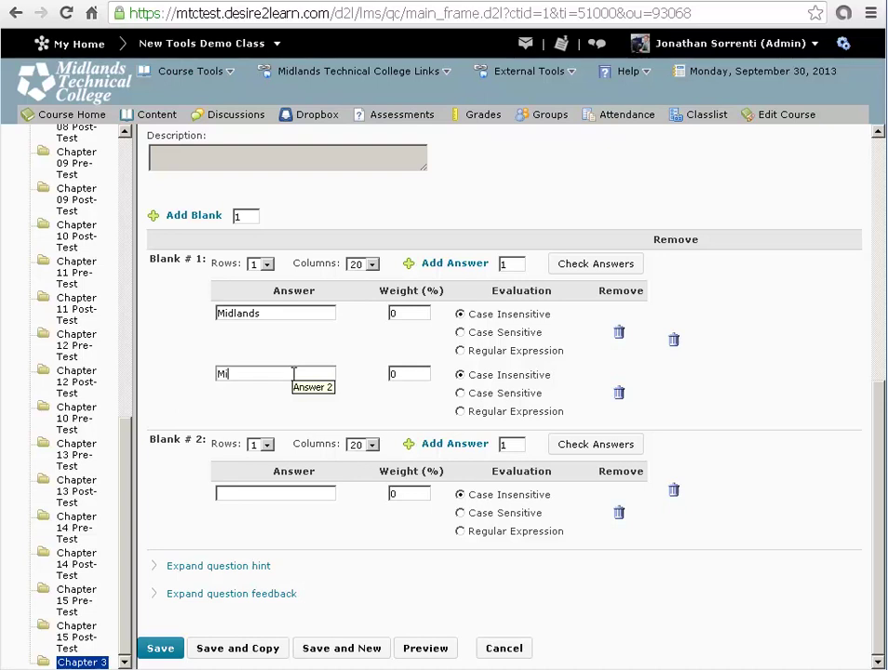
pyautogui.write("dland's")
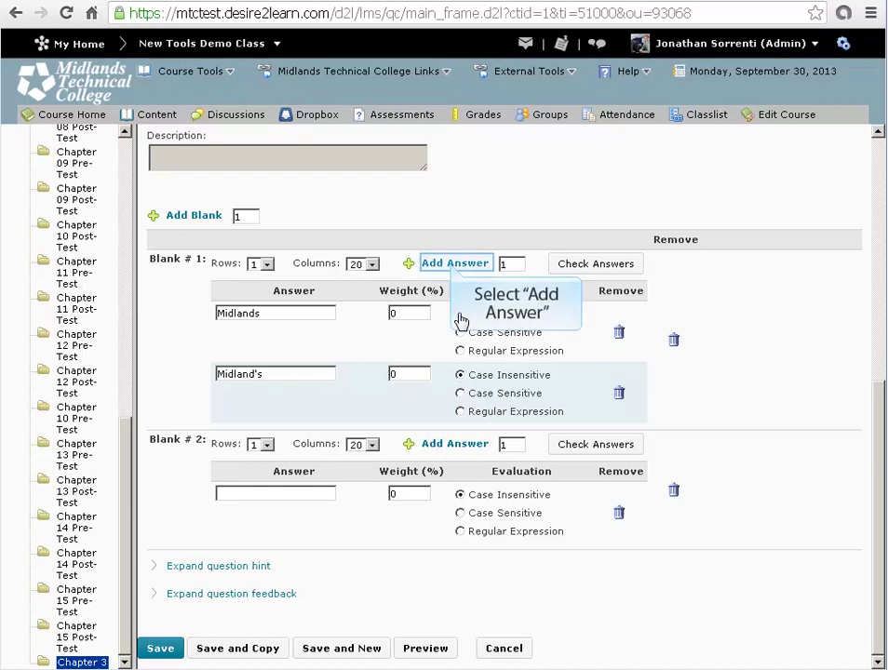
# Step: Add '^Midlan' as Blank #1's third answer, evaluated as a regular expression
pyautogui.click(454, 264)
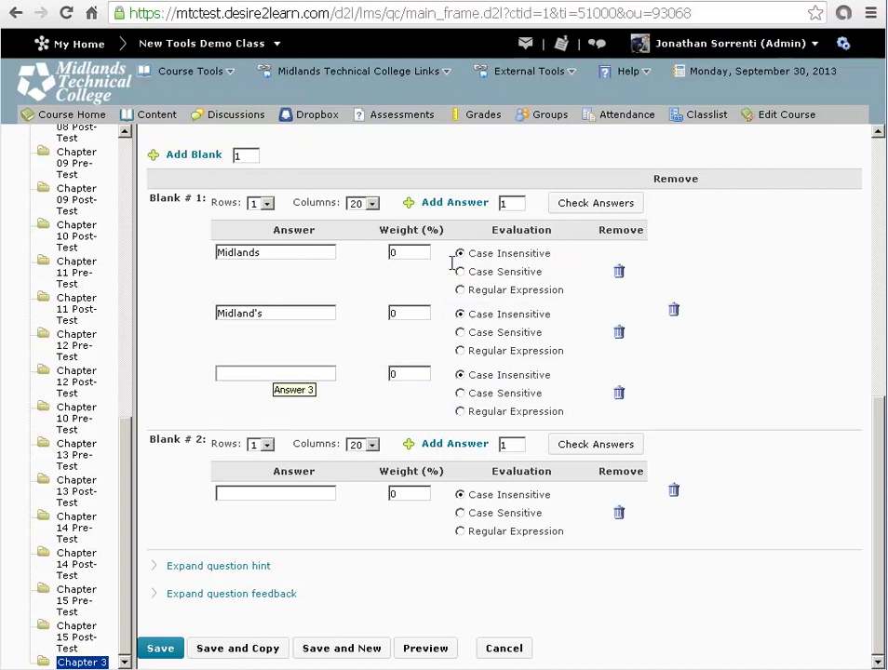
pyautogui.write('^Midlan')
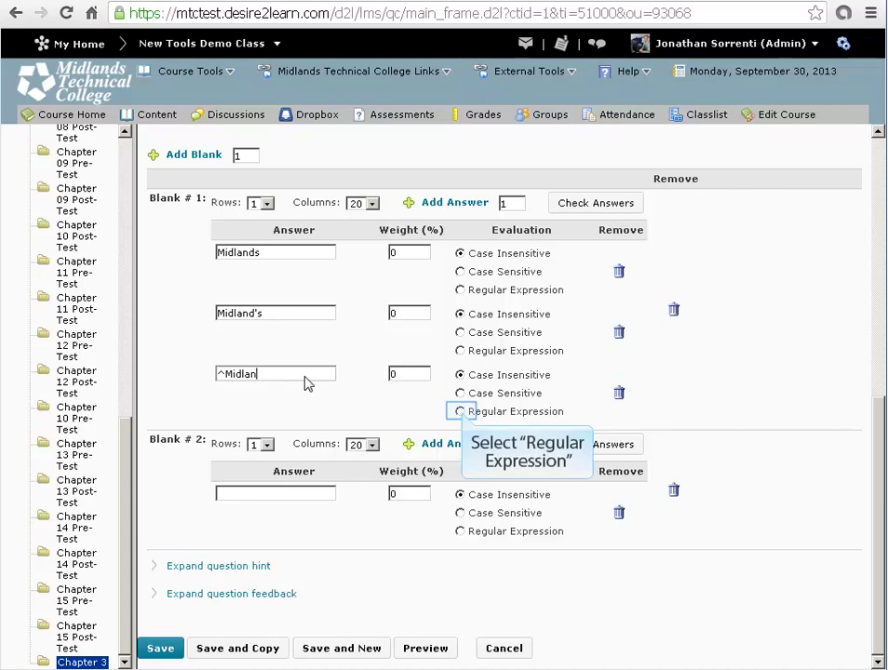
pyautogui.click(460, 411)
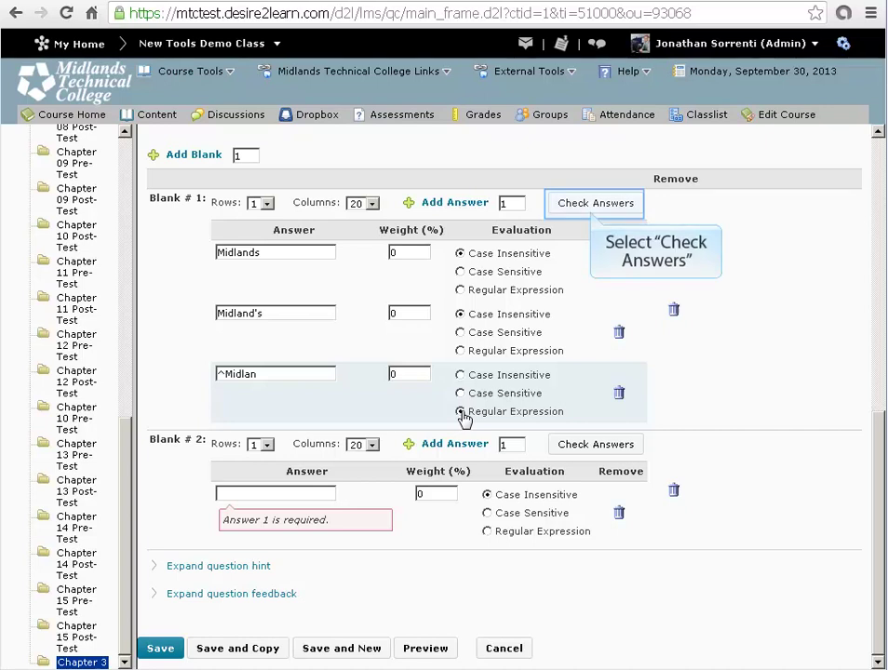
# Step: Enter '2' and '(2)' as Blank #2's answers, with '(2)' as a regular expression
pyautogui.click(590, 210)
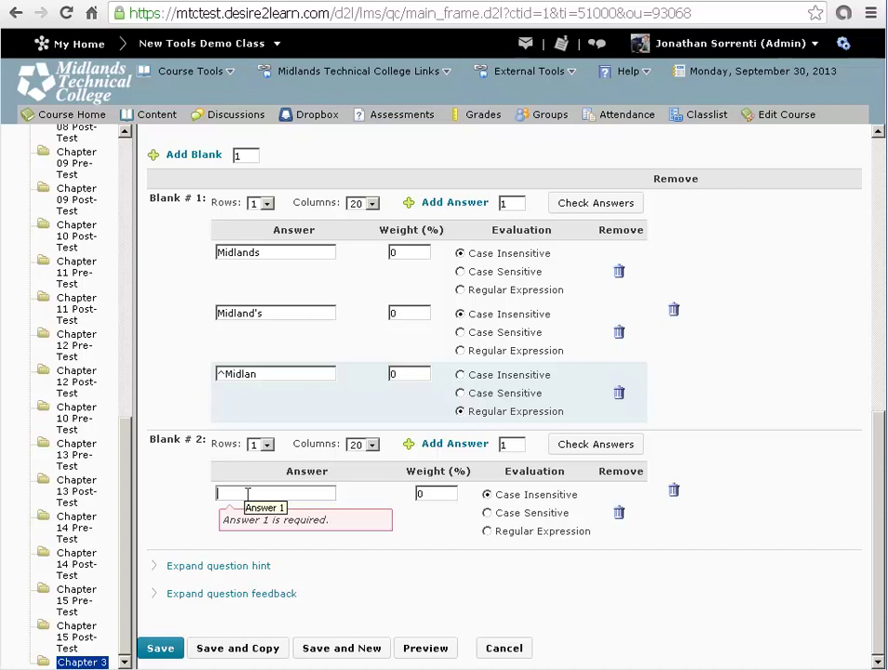
pyautogui.write('2')
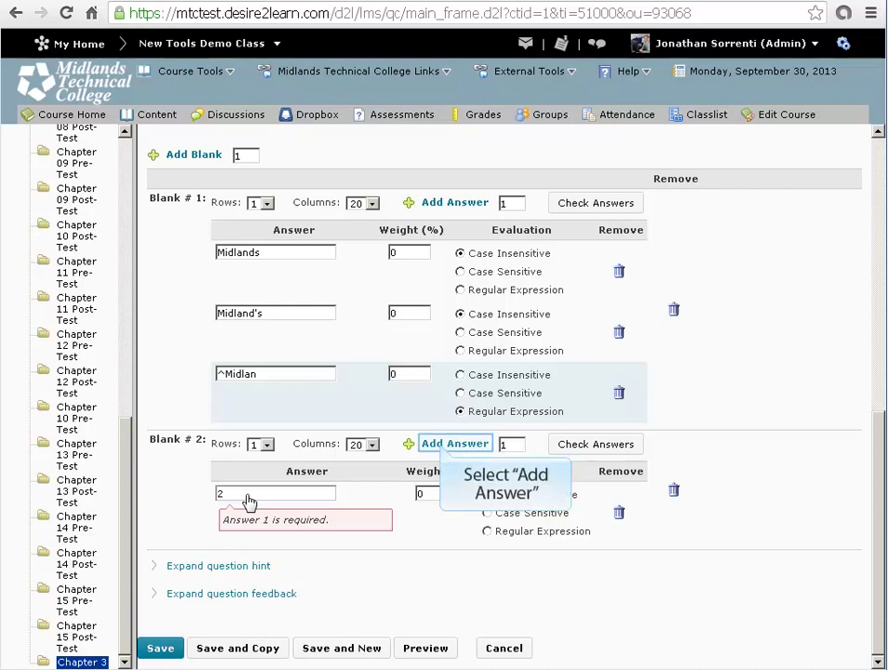
pyautogui.click(442, 454)
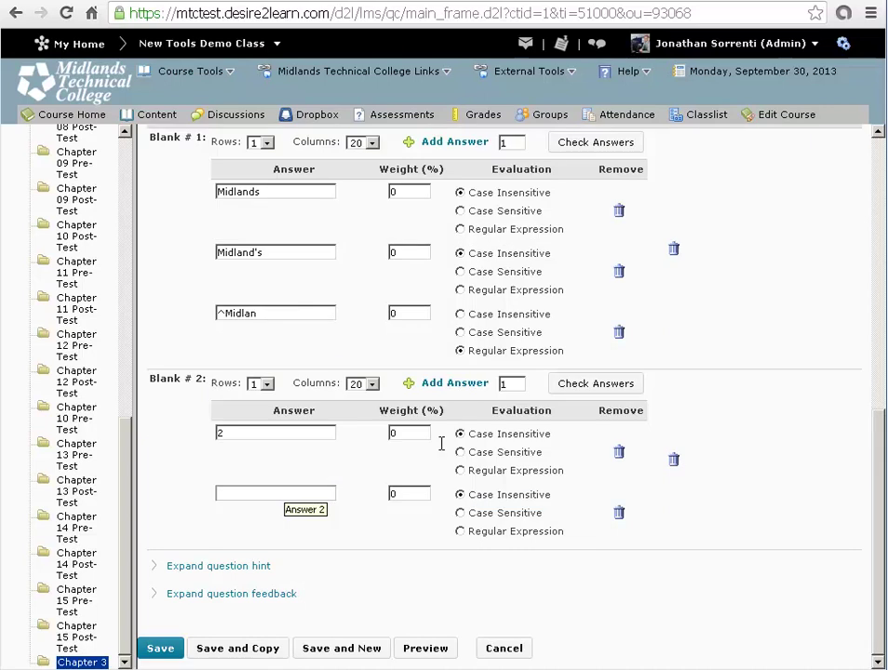
pyautogui.write('(2)')
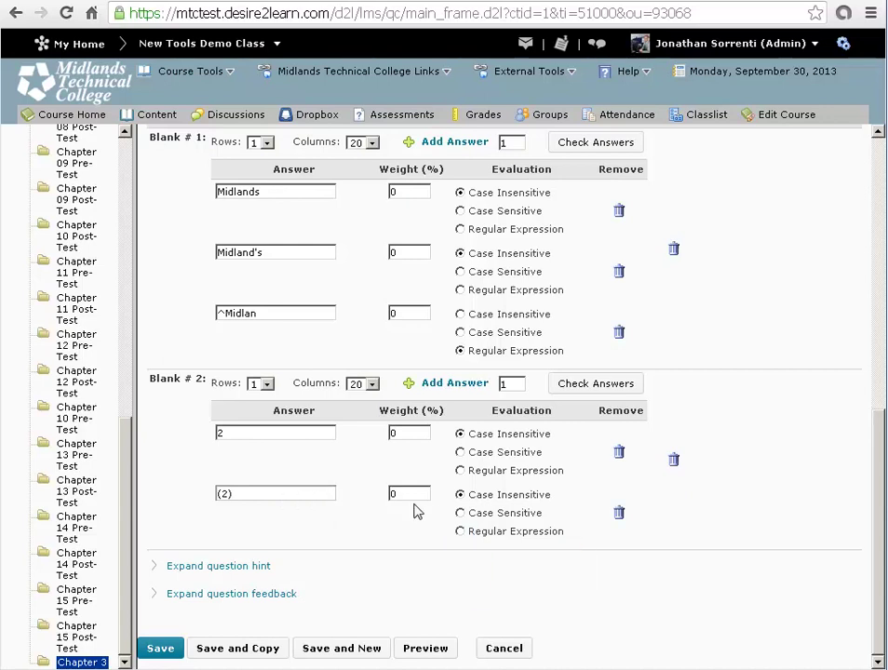
pyautogui.click(461, 533)
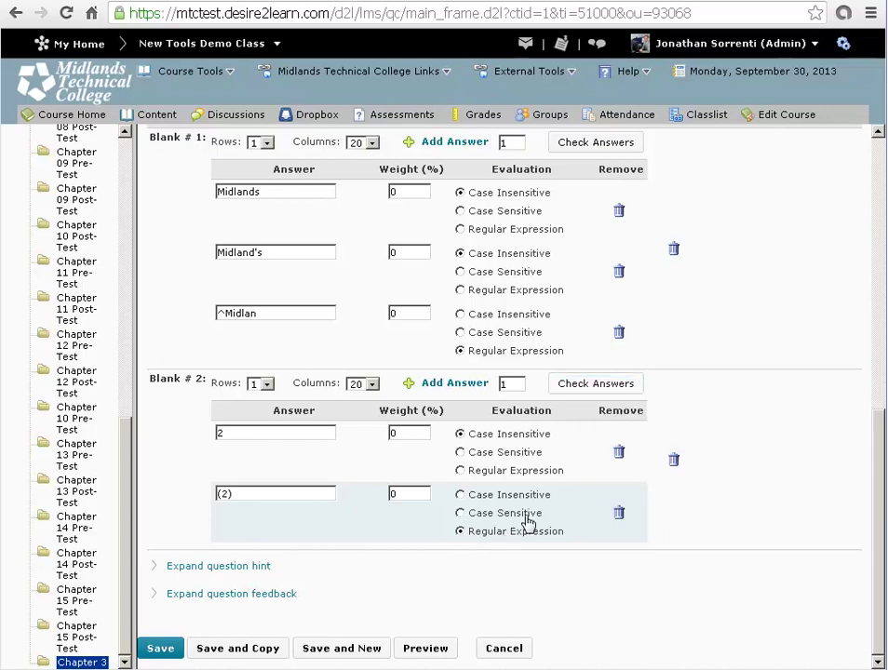
pyautogui.click(580, 391)
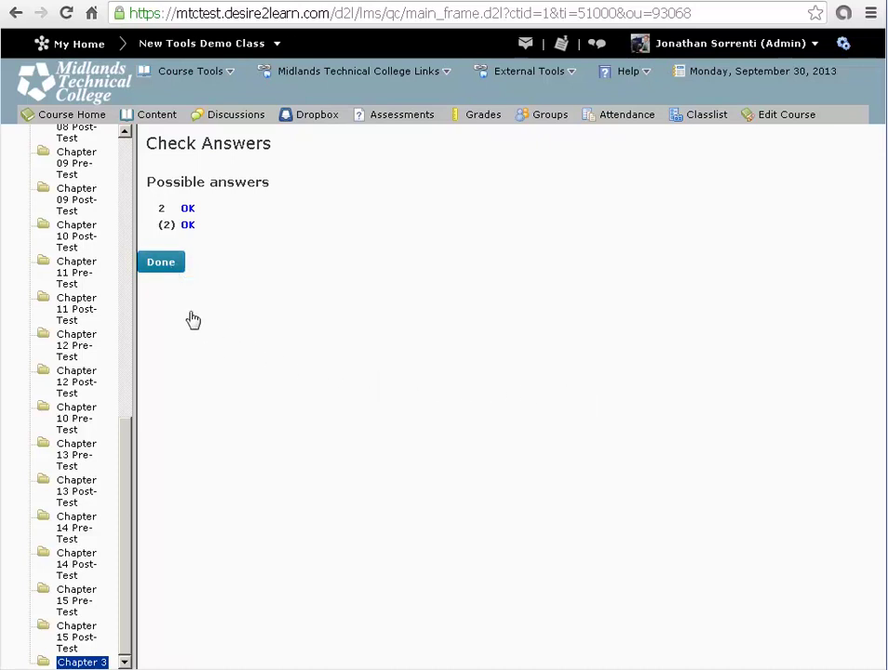
pyautogui.click(169, 264)
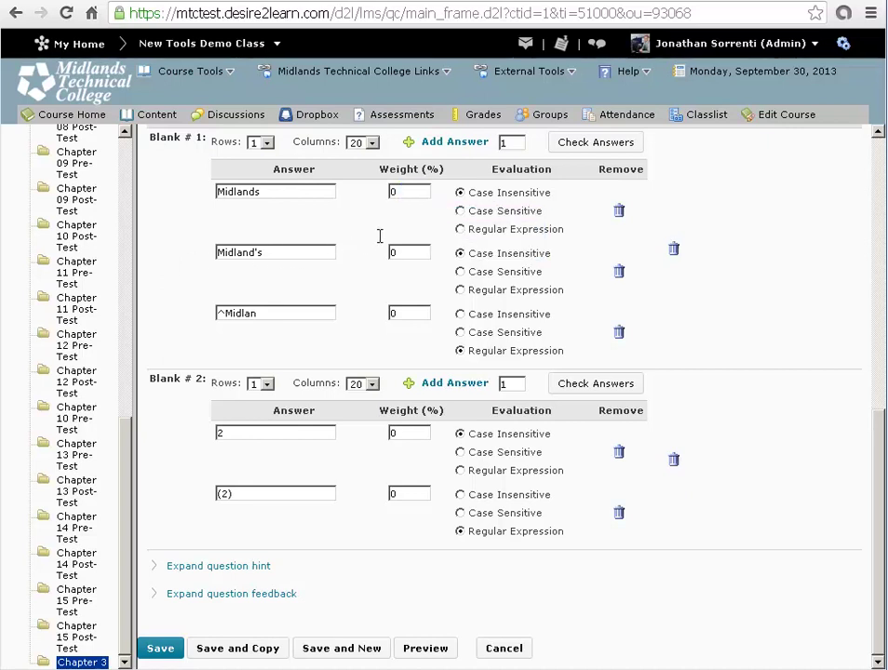
# Step: Weight the three Blank #1 answers, including Midlands and ^Midlan, at 60% and both Blank #2 answers at 40%
pyautogui.click(414, 192)
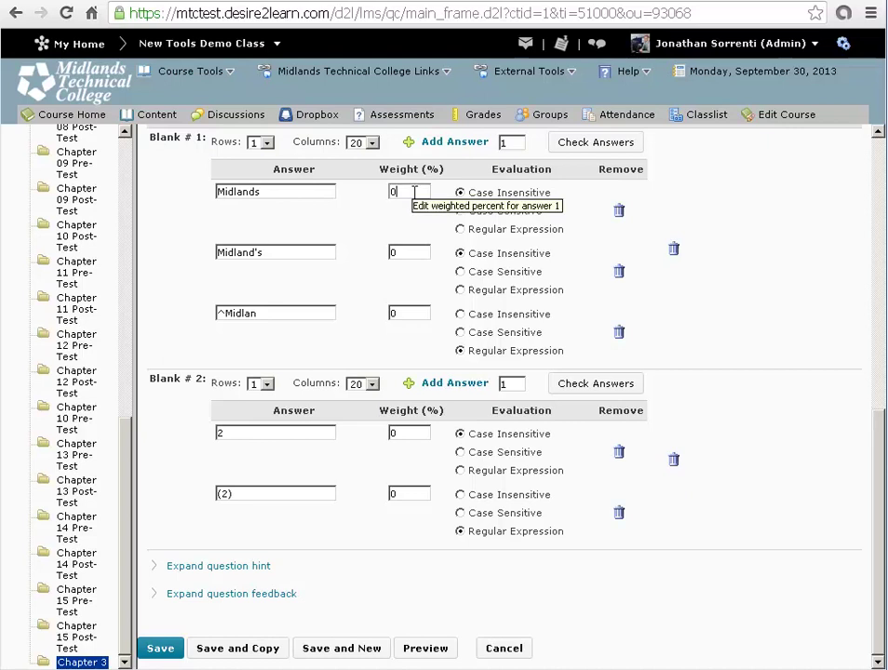
pyautogui.doubleClick(395, 192)
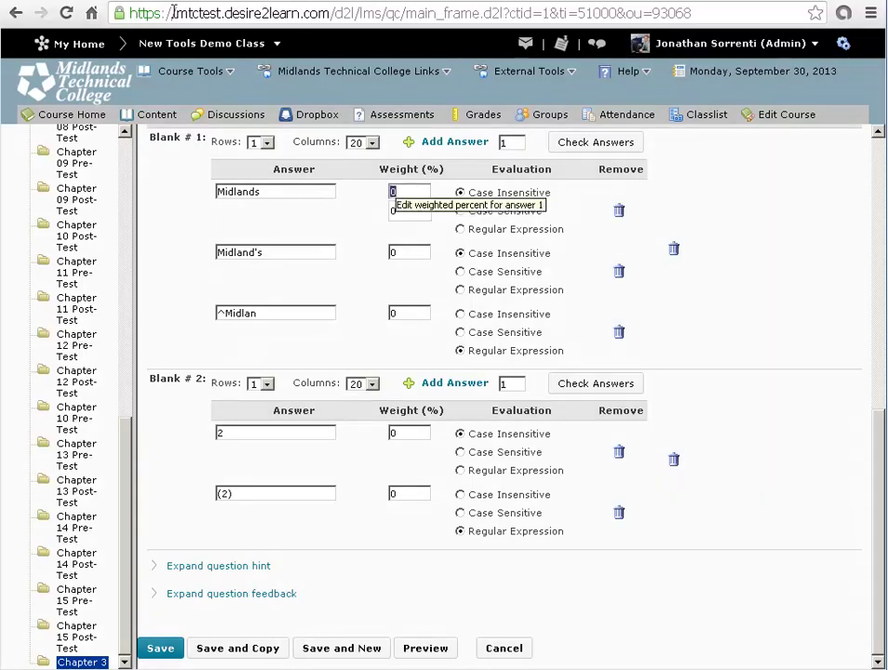
pyautogui.write('60')
pyautogui.press('Tab')
pyautogui.write('60')
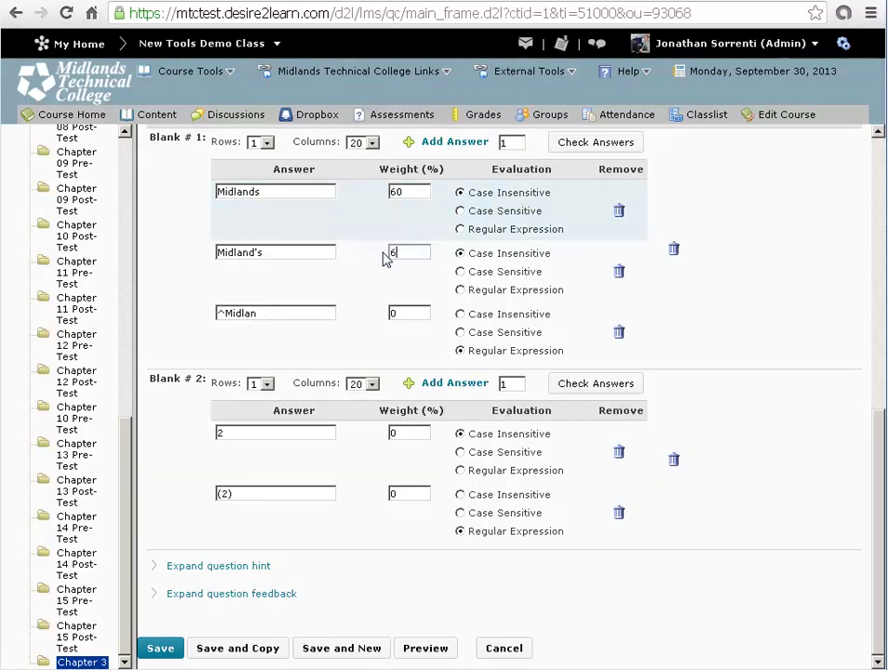
pyautogui.doubleClick(406, 311)
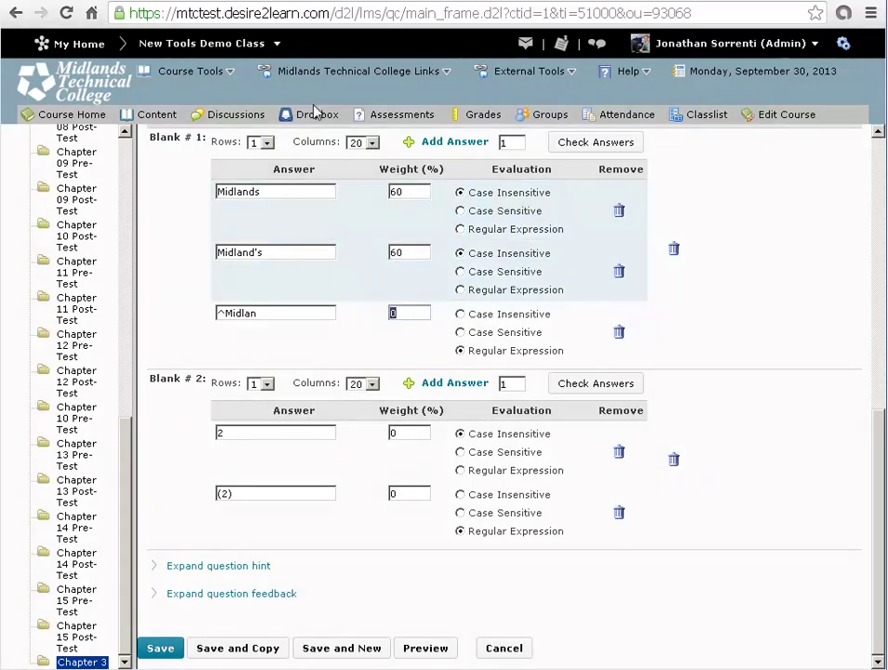
pyautogui.write('60')
pyautogui.doubleClick(395, 434)
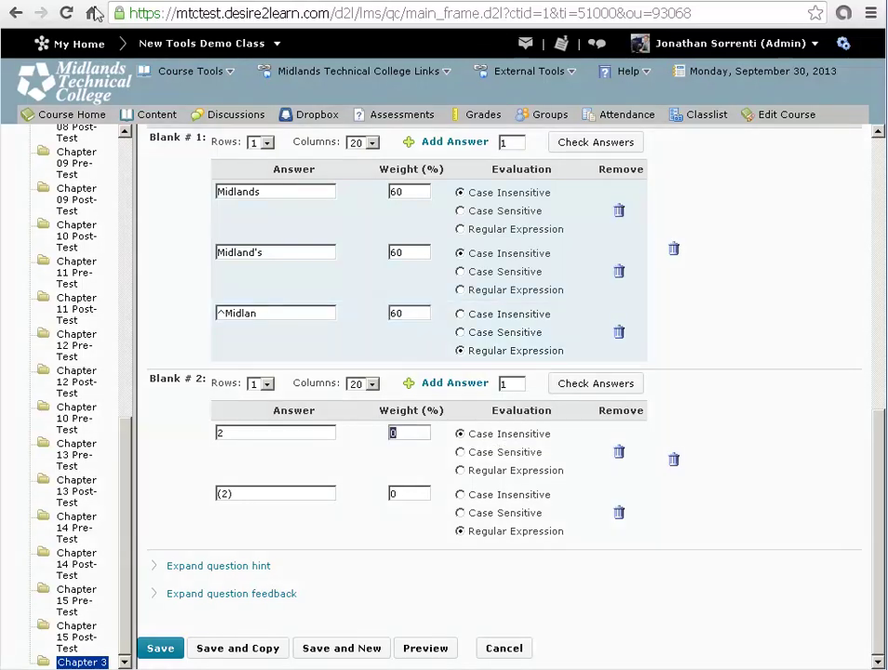
pyautogui.write('40')
pyautogui.doubleClick(398, 493)
pyautogui.write('40')
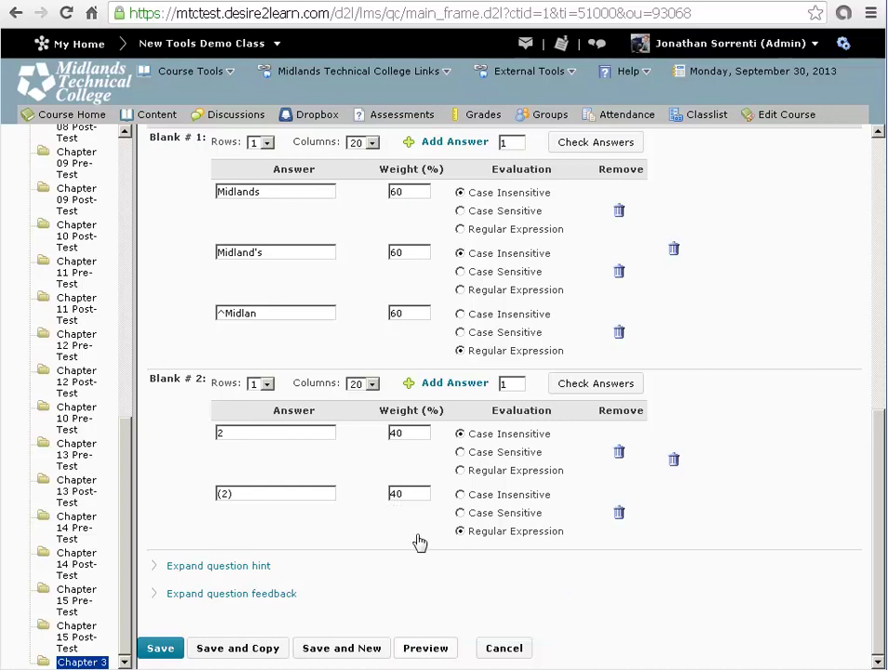
pyautogui.click(428, 652)
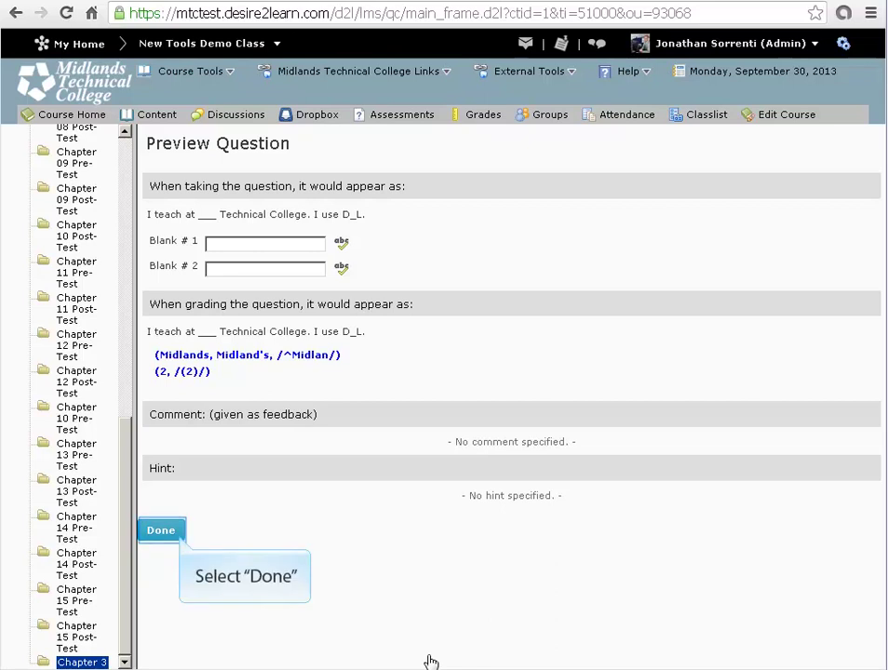
pyautogui.click(160, 530)
pyautogui.scroll(-10, 865, 556)
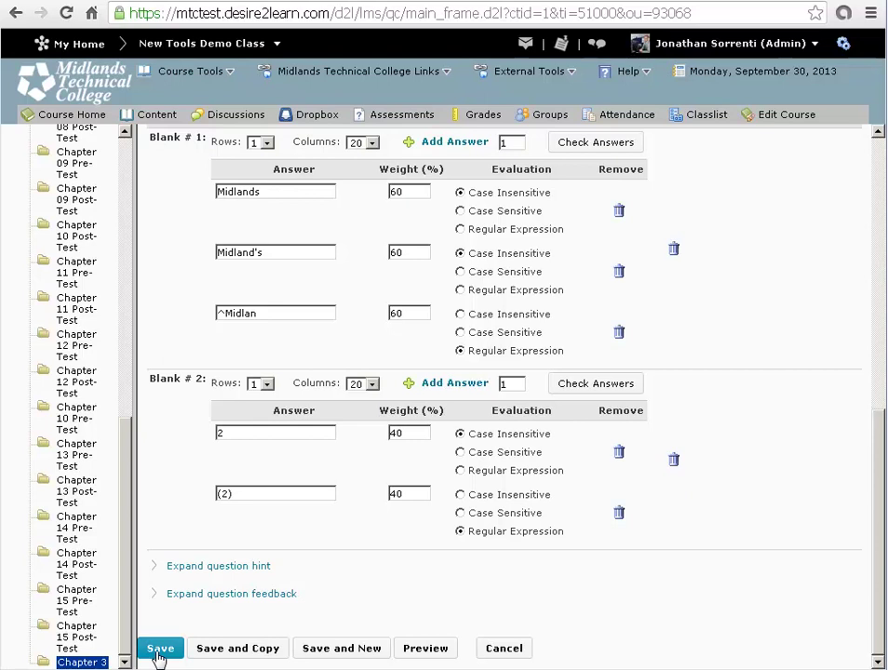
# Step: Save the 'I teach at ___ Technical College' question as Chapter 3's fifth question
pyautogui.press('Tab')
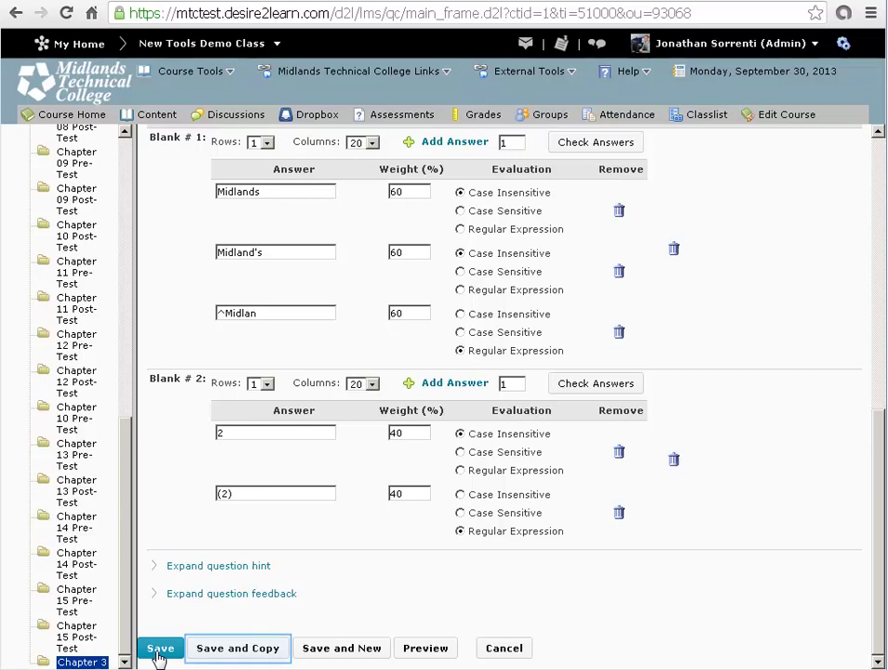
pyautogui.click(159, 651)
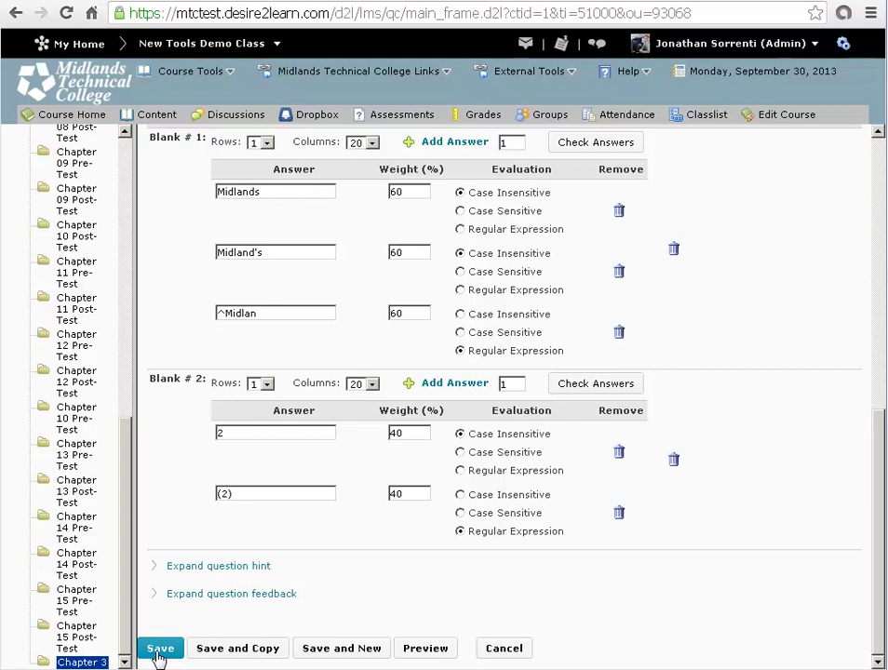
pyautogui.press('Tab')
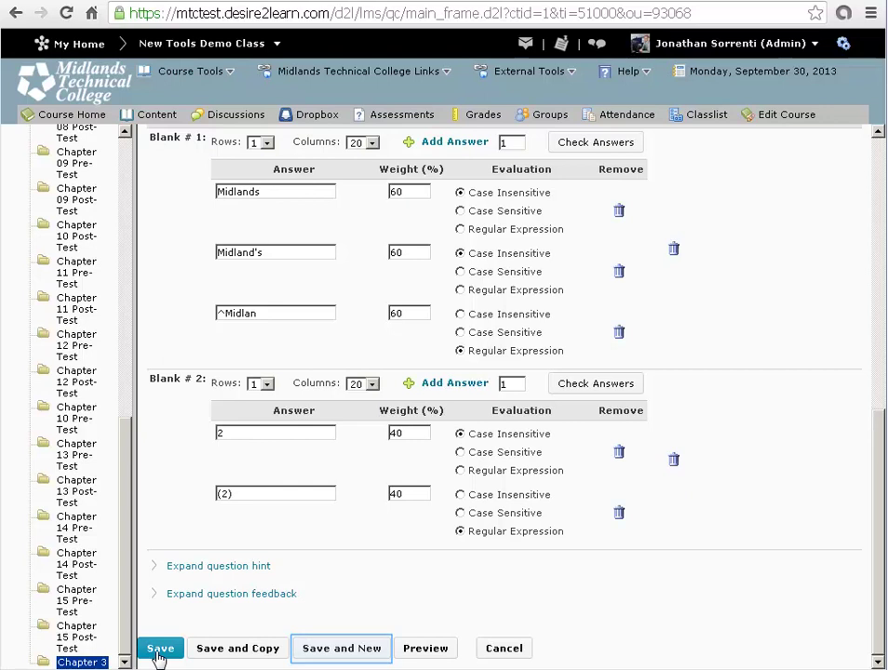
pyautogui.click(159, 650)
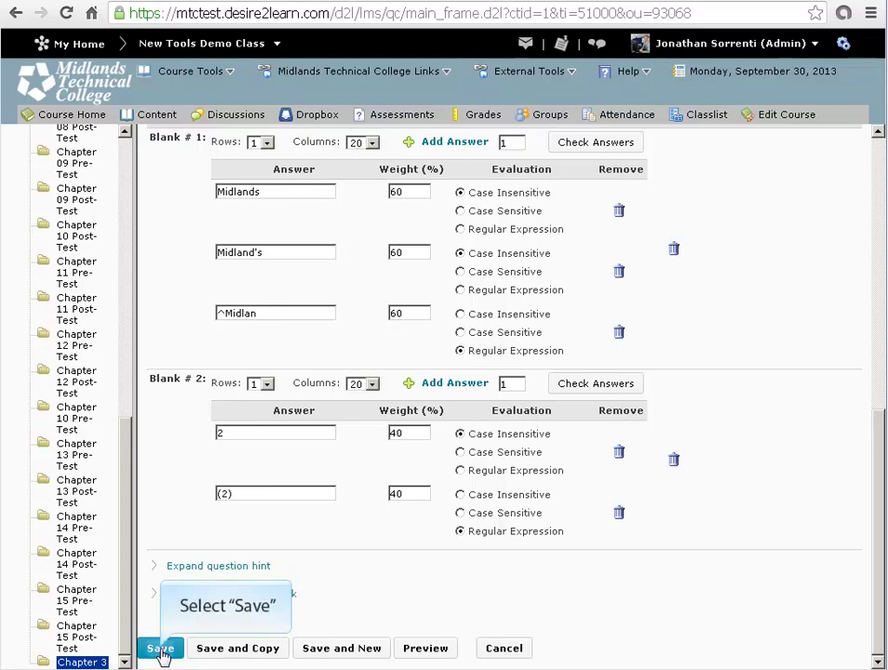
pyautogui.click(160, 648)
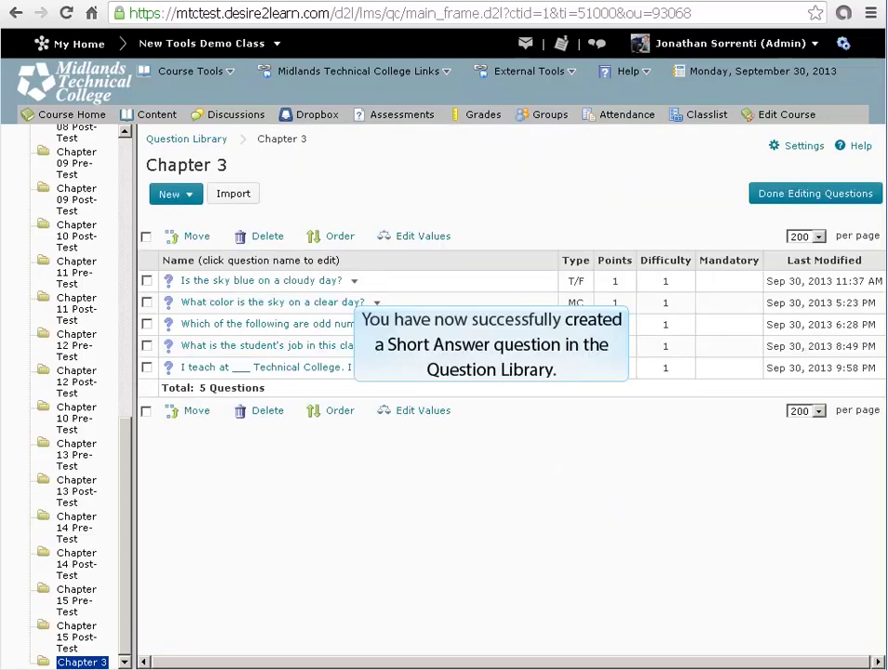